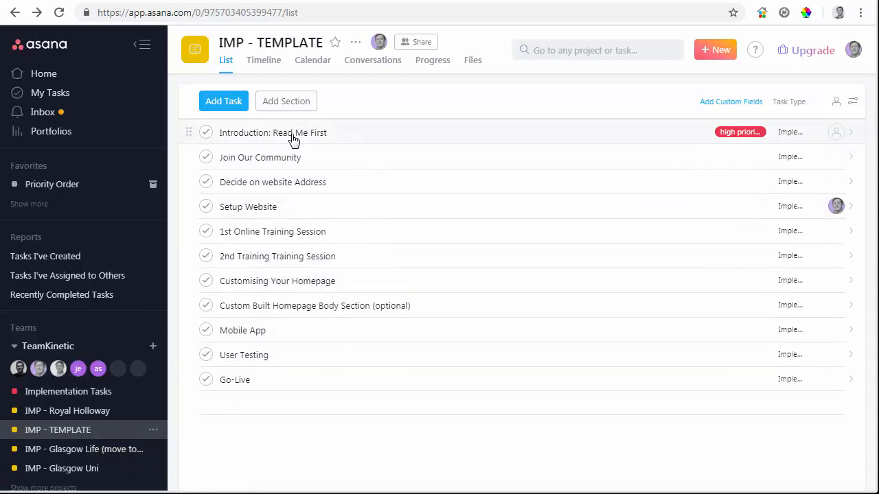
- Open the "Introduction: Read Me First" task and review its assignee choices and description
click(335, 136)
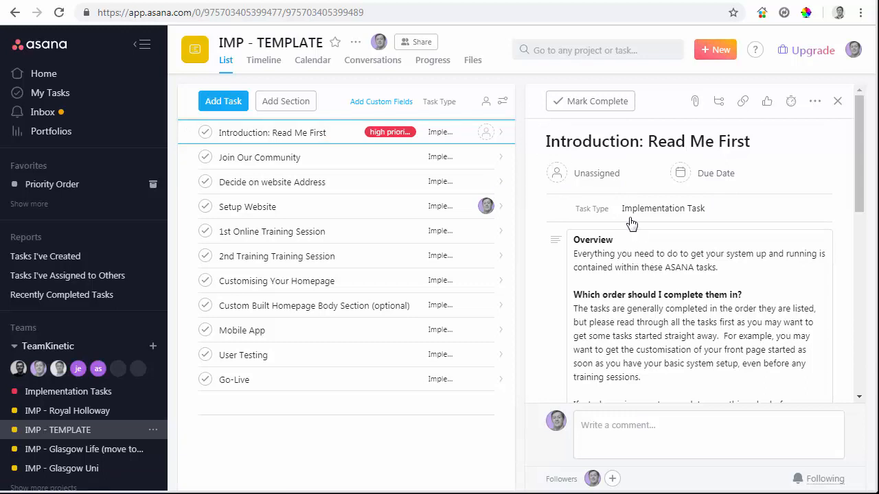
click(597, 181)
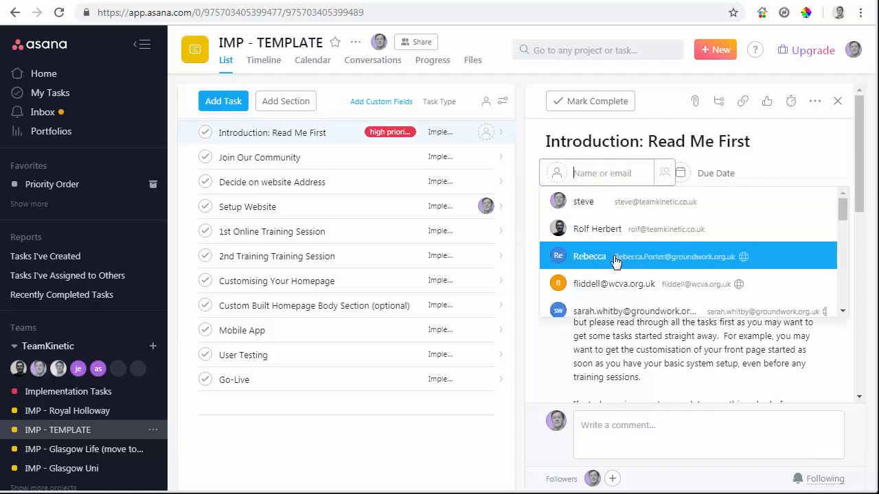
click(780, 165)
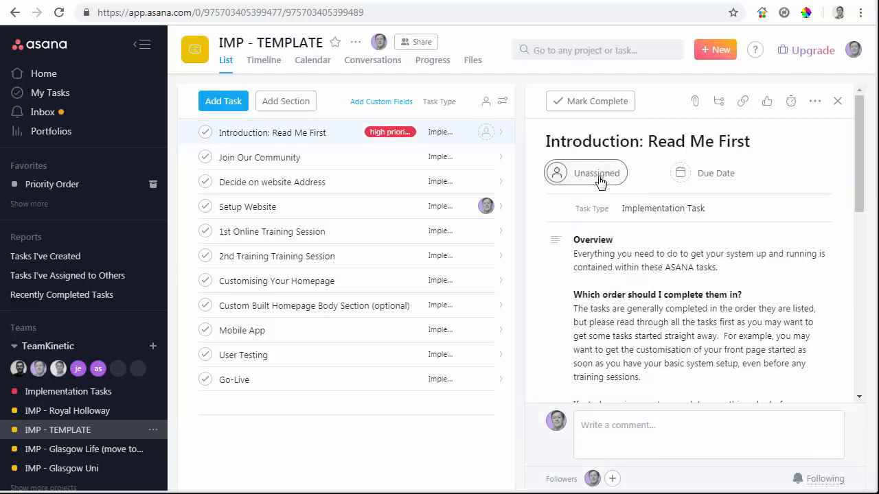
drag(856, 187, 859, 274)
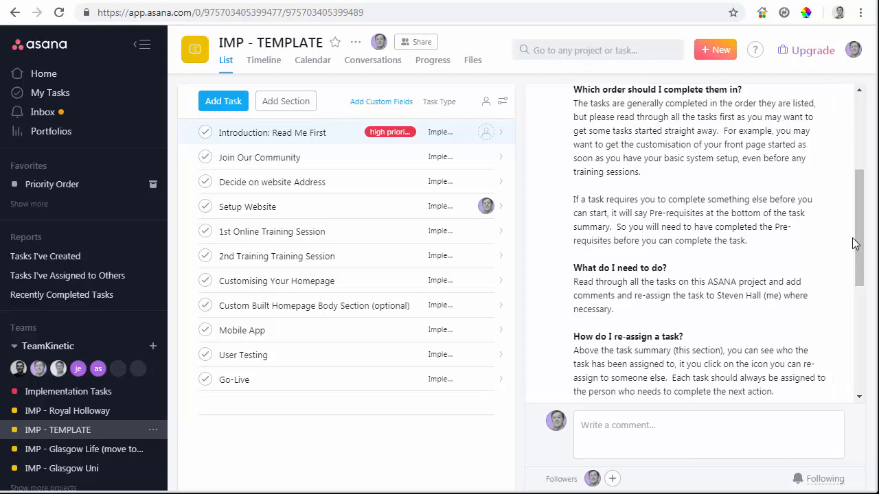
drag(861, 245, 865, 165)
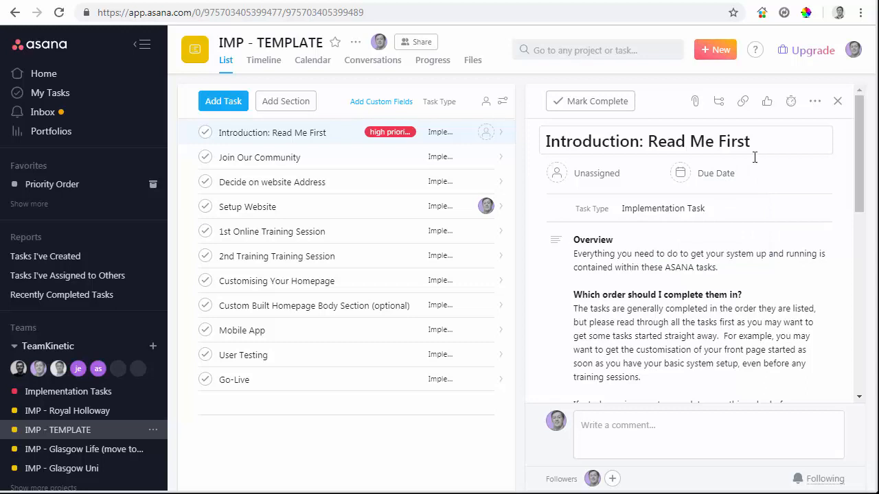
click(722, 294)
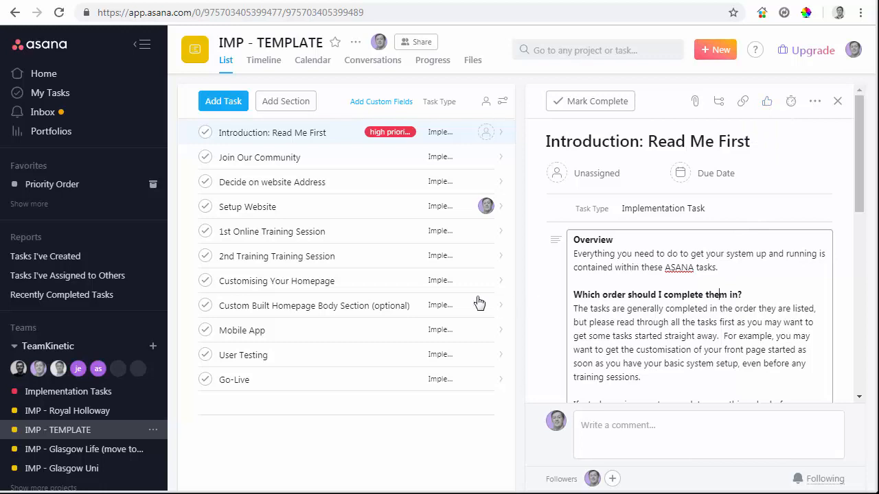
- Add a task named "New Task" at the end of the list with the description "This is my new task"
click(283, 415)
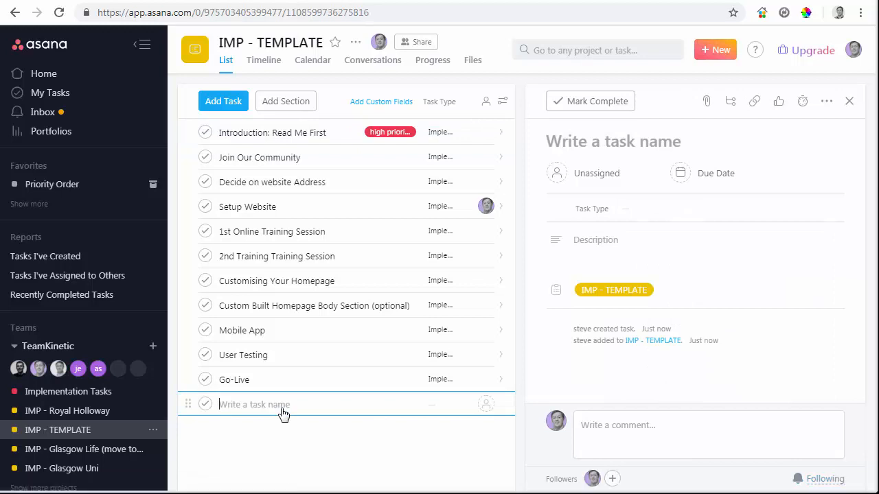
text(New Task)
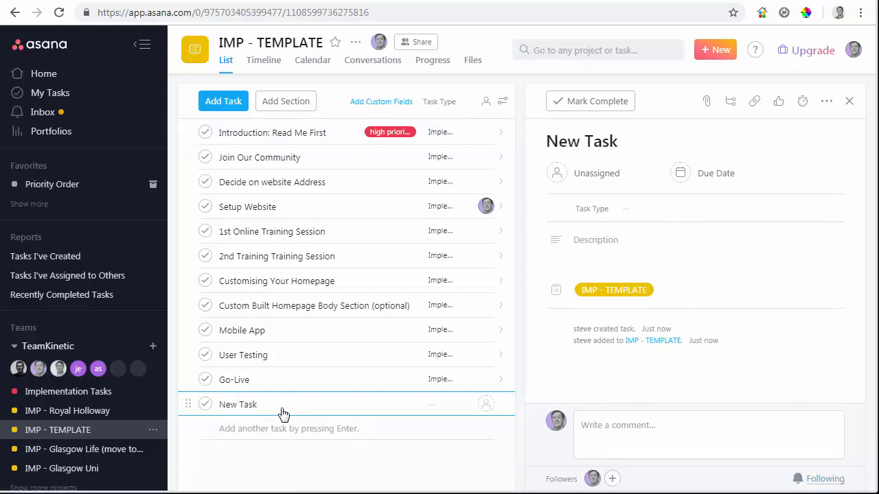
click(633, 242)
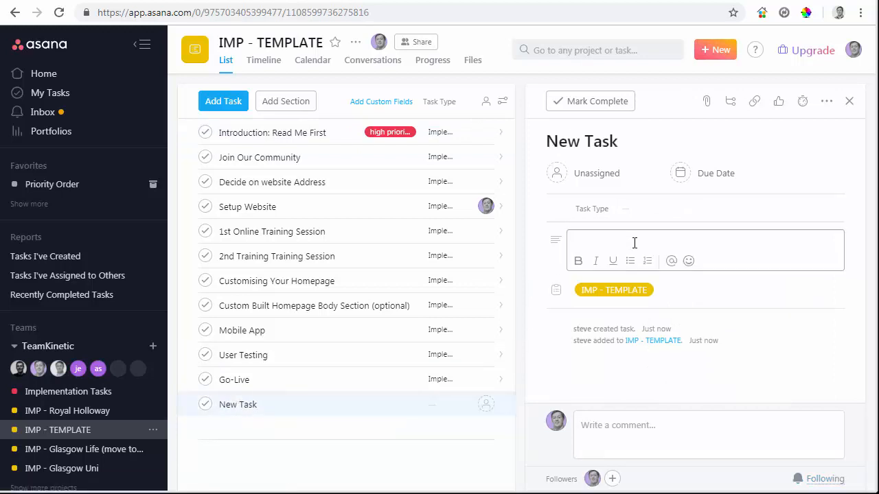
text(This is my new task)
key(BackSpace)
text(sk)
- Assign "New Task" to your own account
click(569, 173)
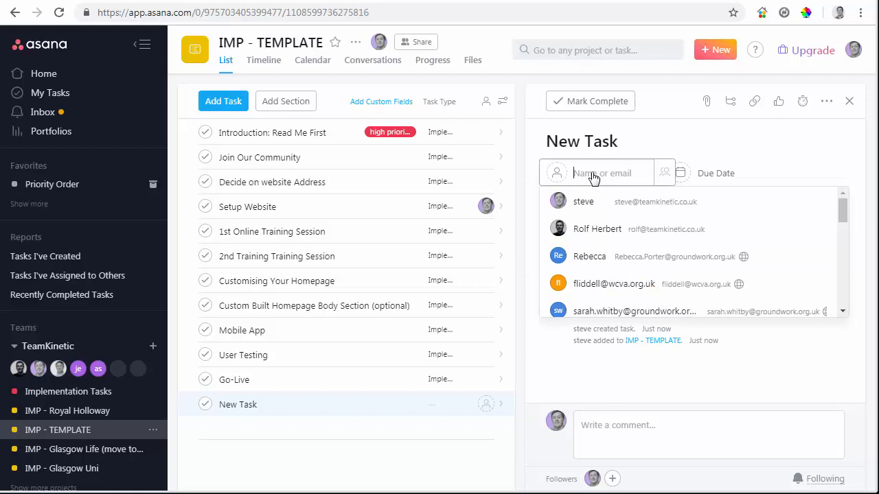
click(614, 208)
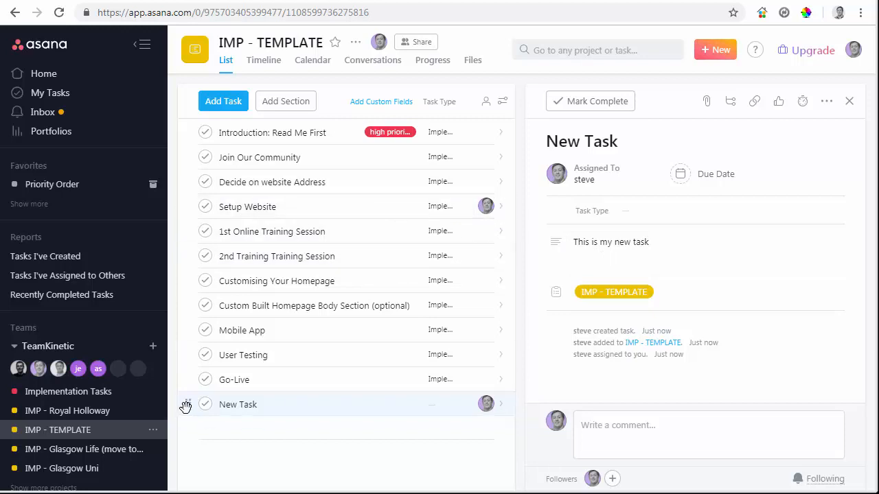
mouse_move(185, 406)
mouse_down()
mouse_move(189, 307)
mouse_move(188, 406)
mouse_up()
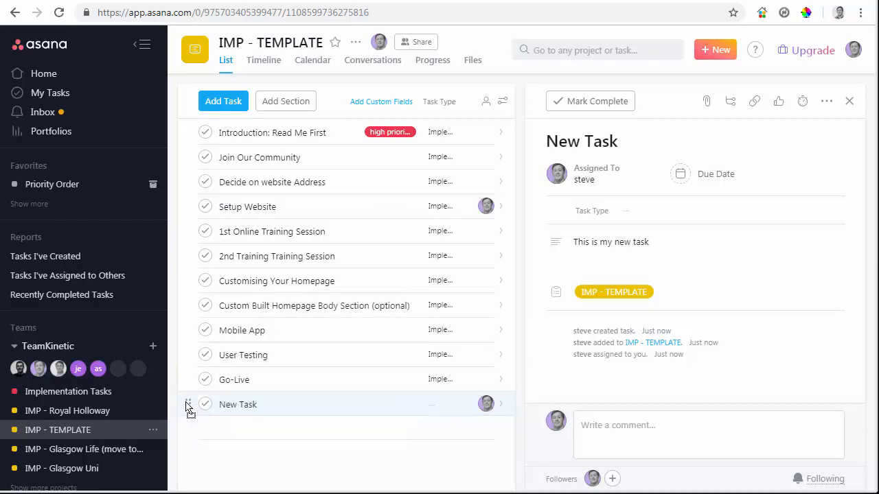
- Add a section named "Sub Section" at the end of the list and move "New Task" beneath it
click(304, 103)
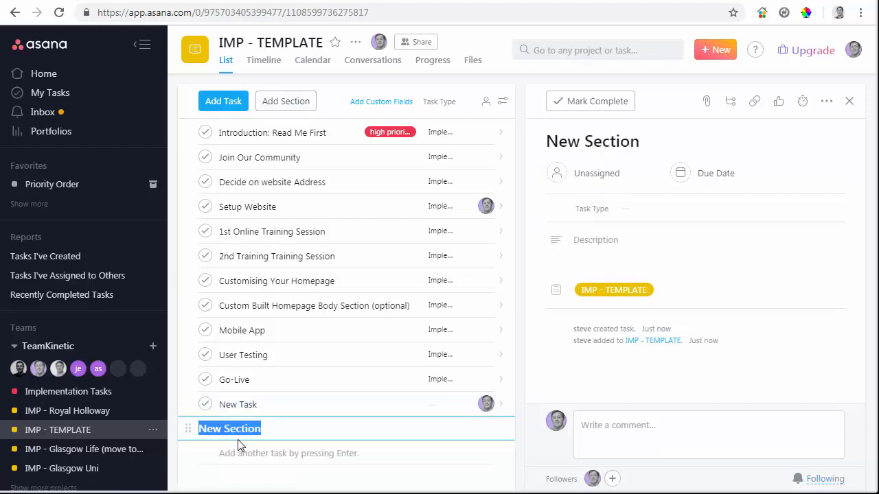
text(Sub Section)
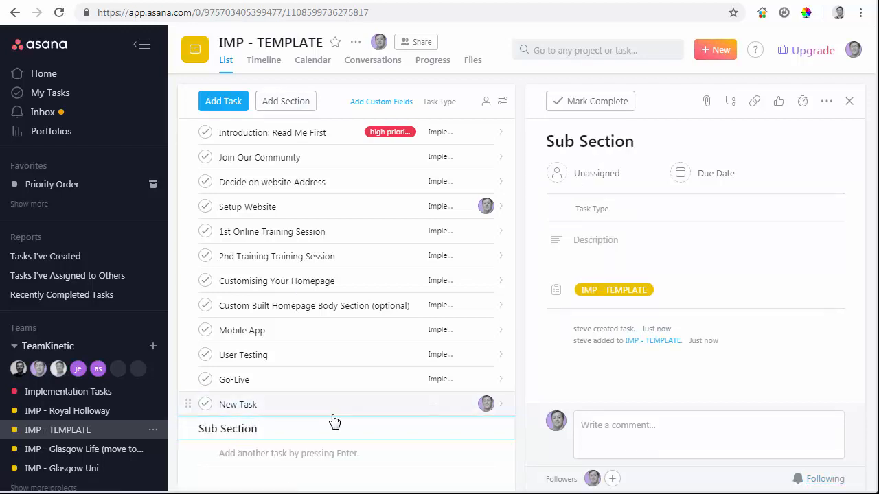
drag(190, 403, 192, 445)
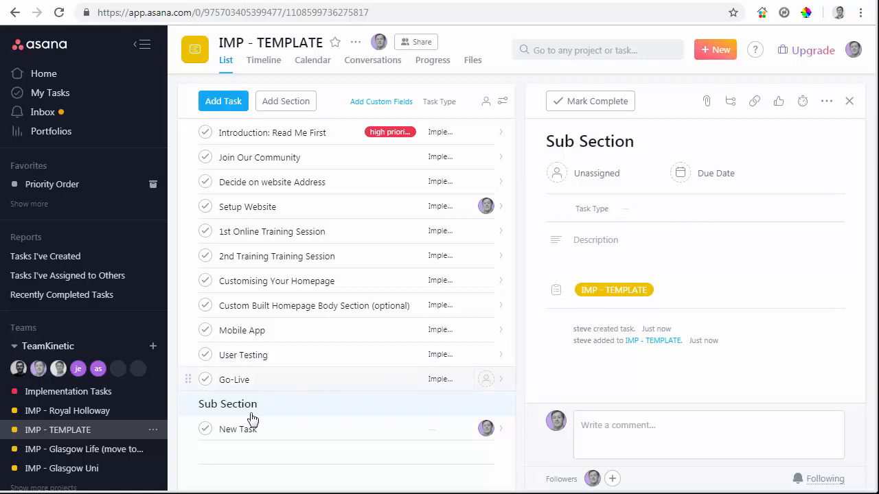
- Mark "New Task" complete and set the list view to All Tasks, leaving the sorting at None
click(206, 429)
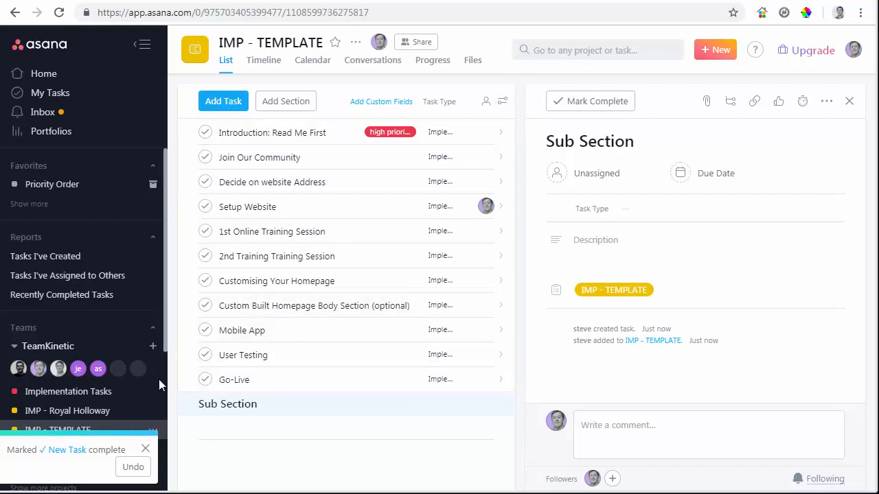
click(502, 104)
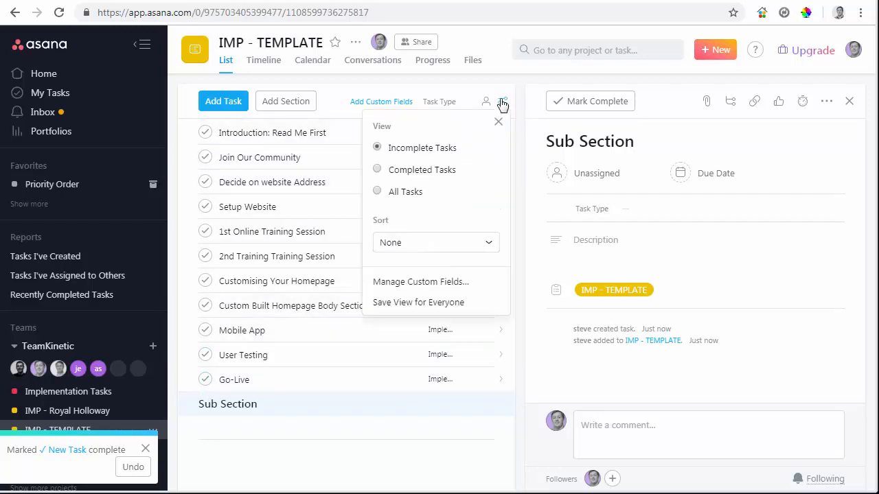
click(378, 191)
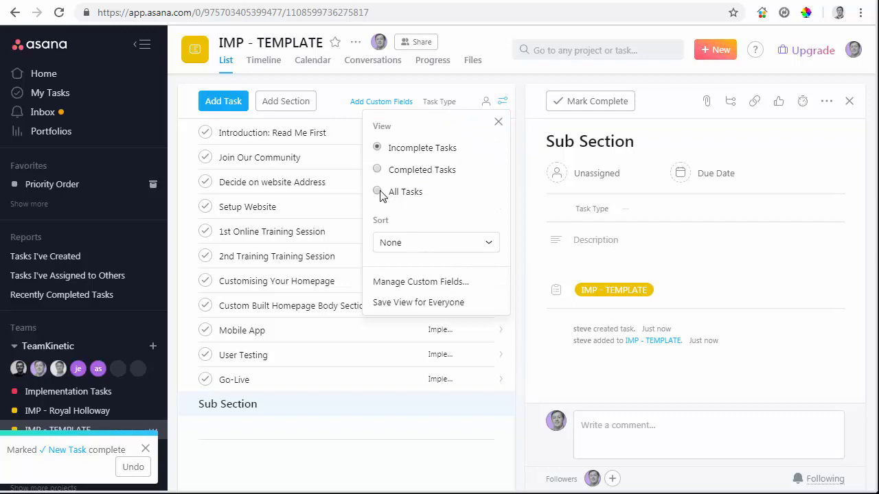
click(426, 247)
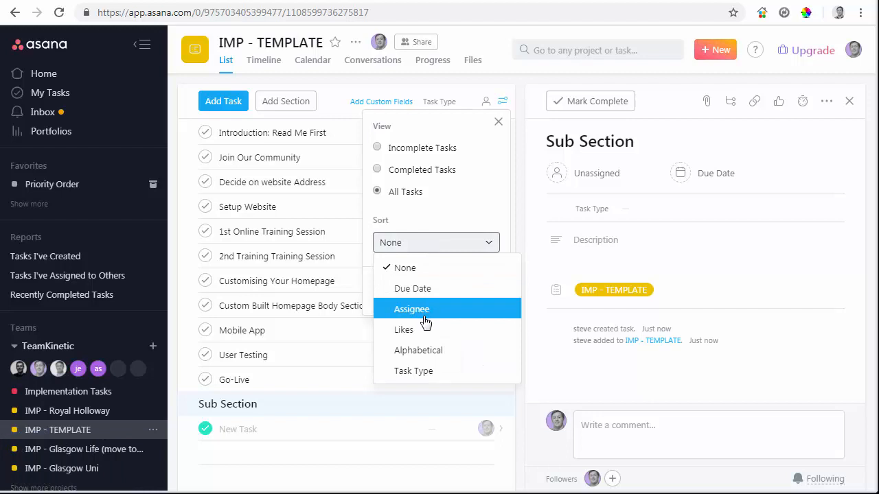
click(422, 243)
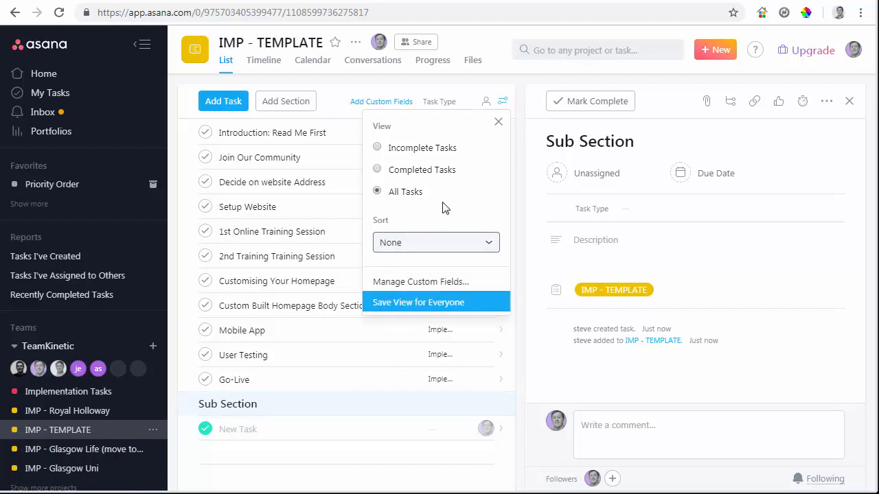
click(499, 122)
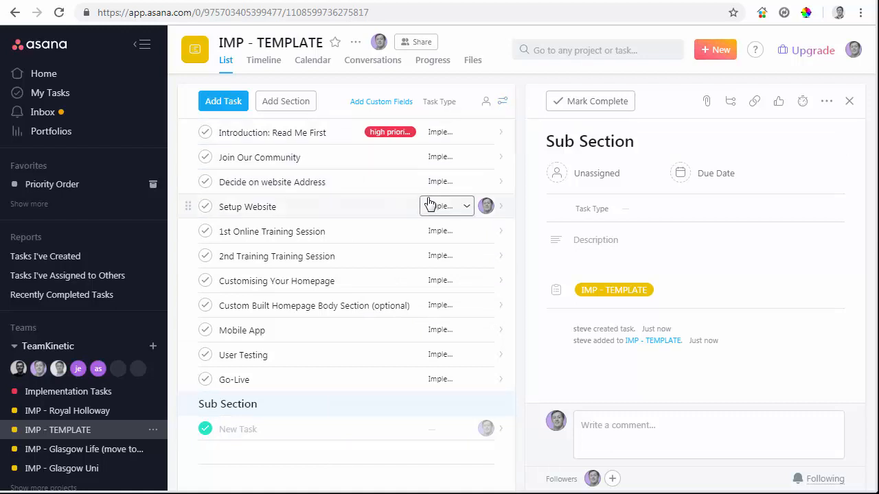
- Post the comment "I have done this now" on the "Decide on website Address" task
click(355, 183)
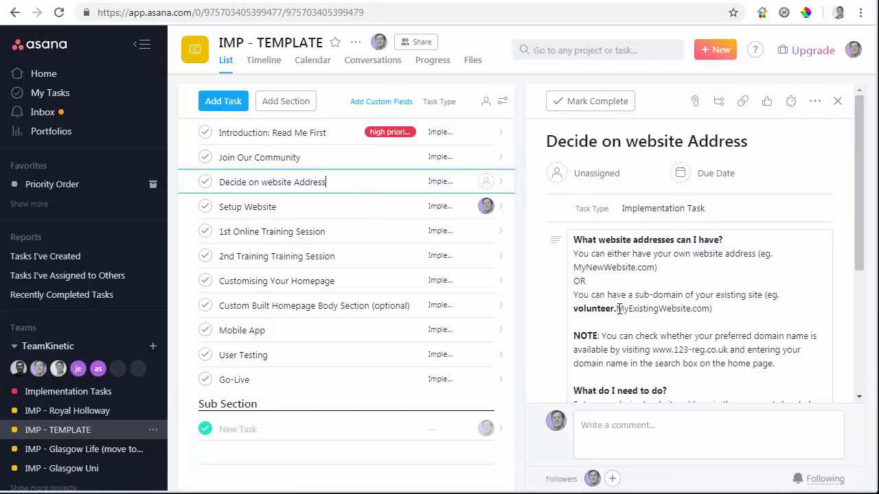
click(646, 431)
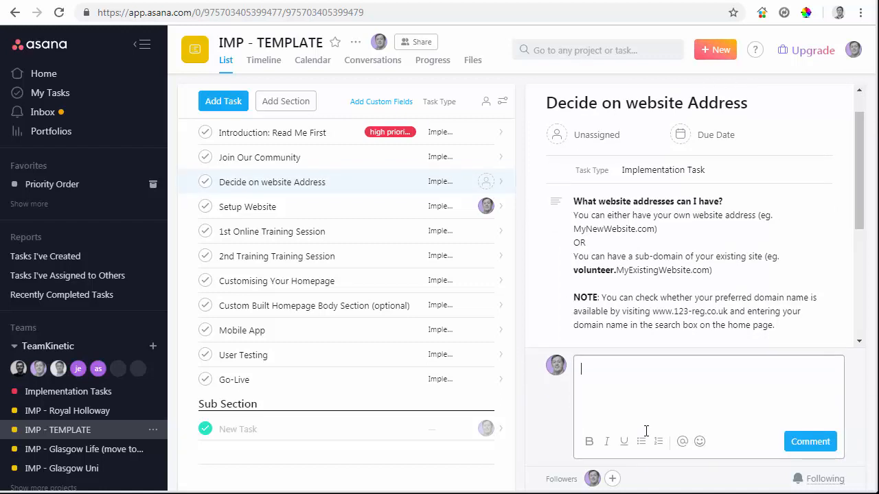
text(I have done this now)
click(814, 443)
- Assign the "Decide on website Address" task to your own account
scroll(755, 337, up, 10)
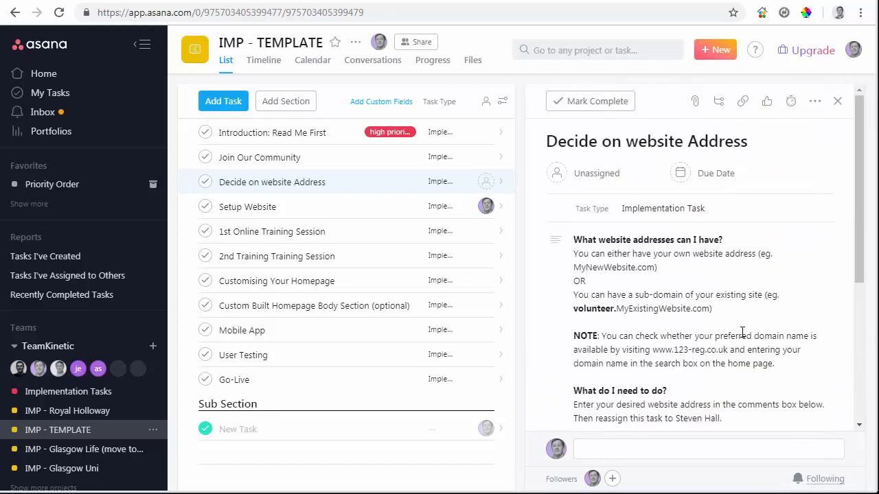
click(597, 175)
click(625, 200)
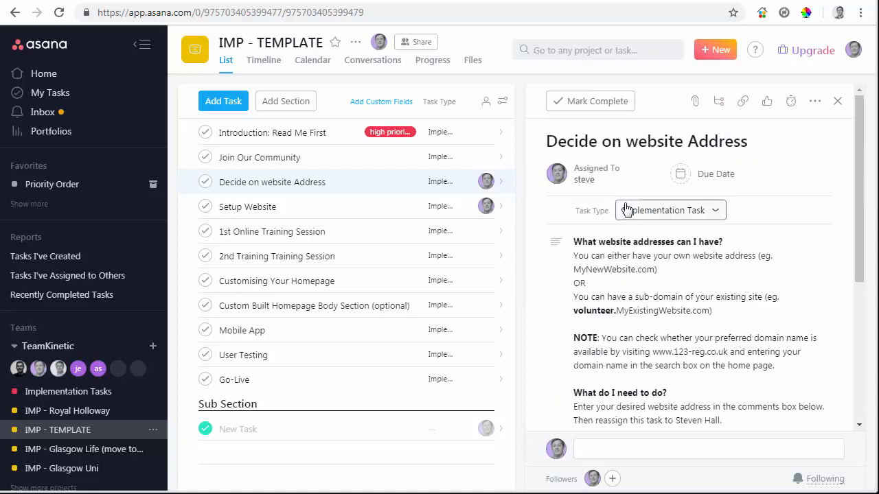